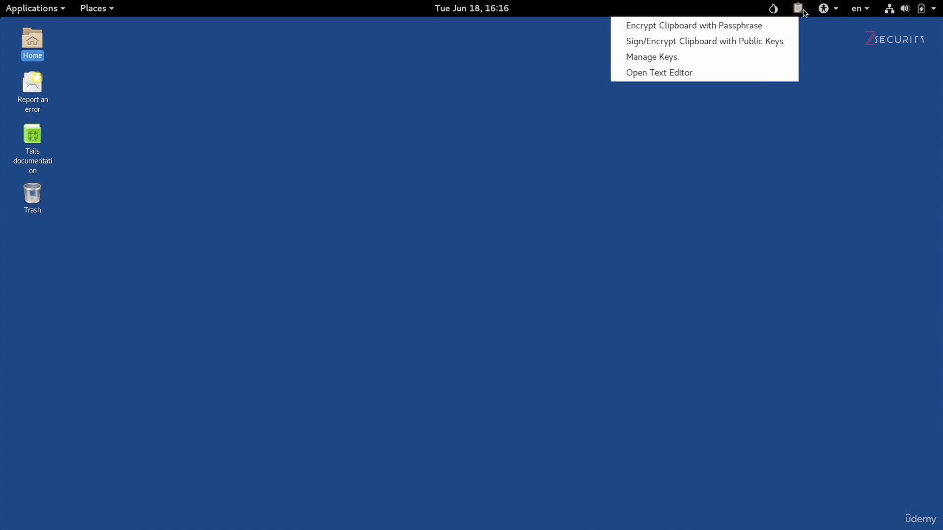
Step: Launch Passwords and Keys from Utilities and display the GnuPG keys list
{"action": "left_click", "coordinate": [377, 348]}
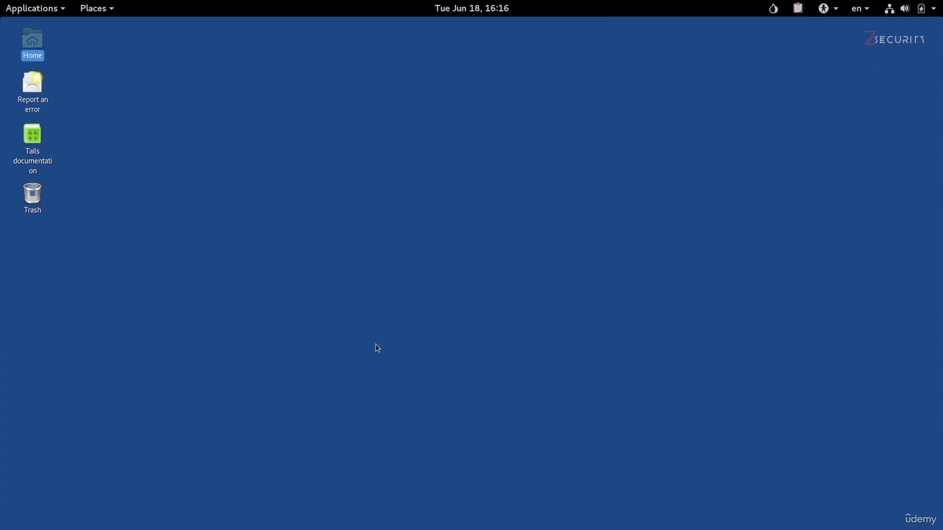
{"action": "left_click", "coordinate": [34, 8]}
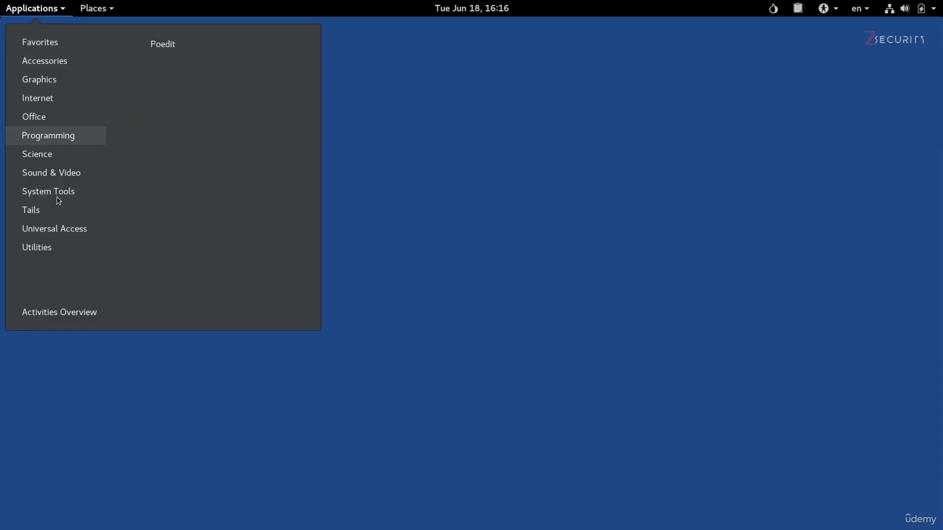
{"action": "mouse_move", "coordinate": [62, 248]}
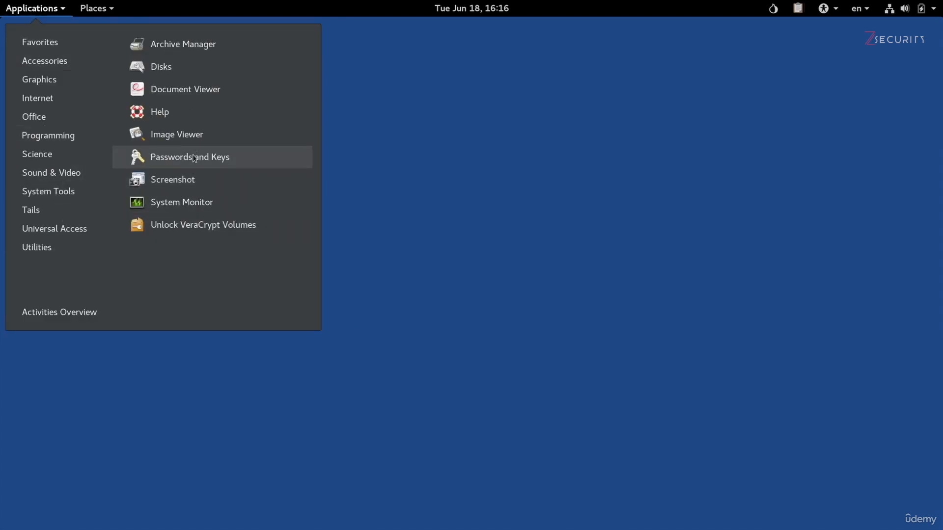
{"action": "left_click", "coordinate": [243, 157]}
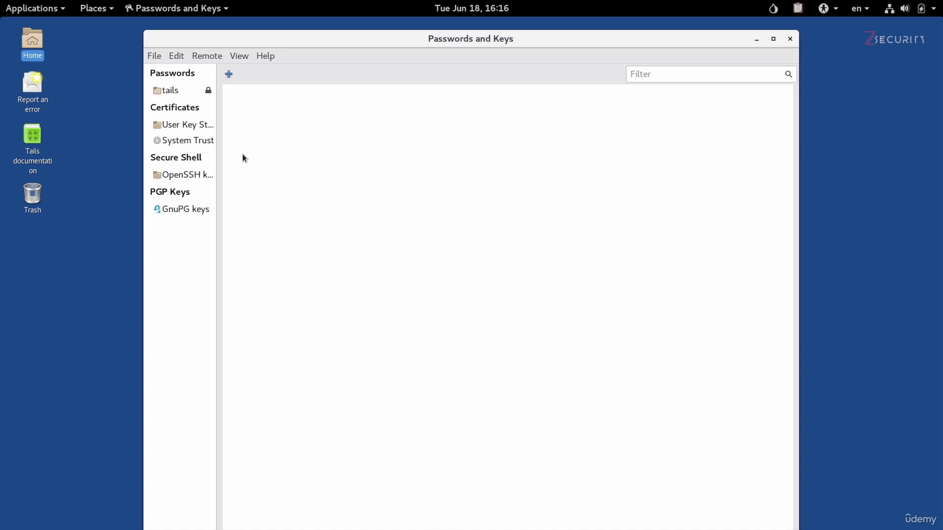
{"action": "left_click", "coordinate": [187, 211]}
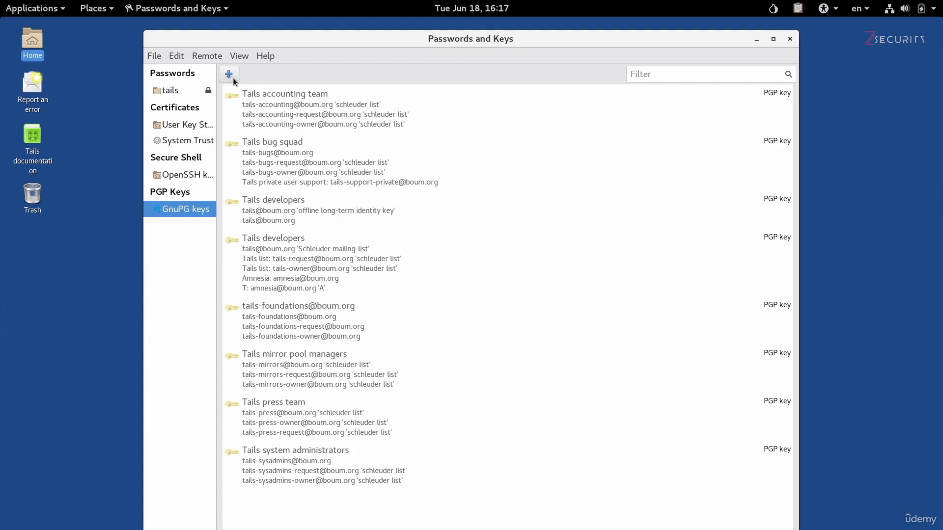
Step: Open the File menu in Passwords and Keys
{"action": "left_click", "coordinate": [160, 57]}
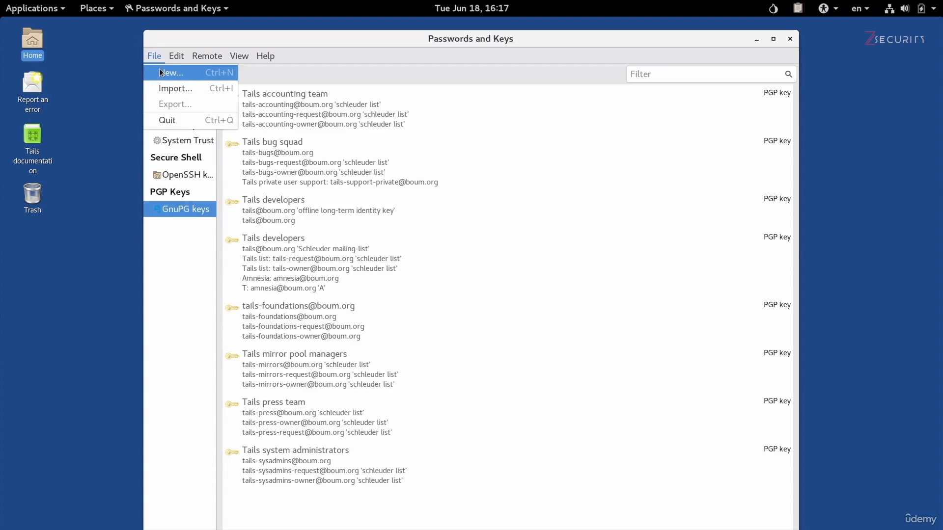
Step: Start a new PGP Key via File > New and continue to its owner details form
{"action": "left_click", "coordinate": [169, 73]}
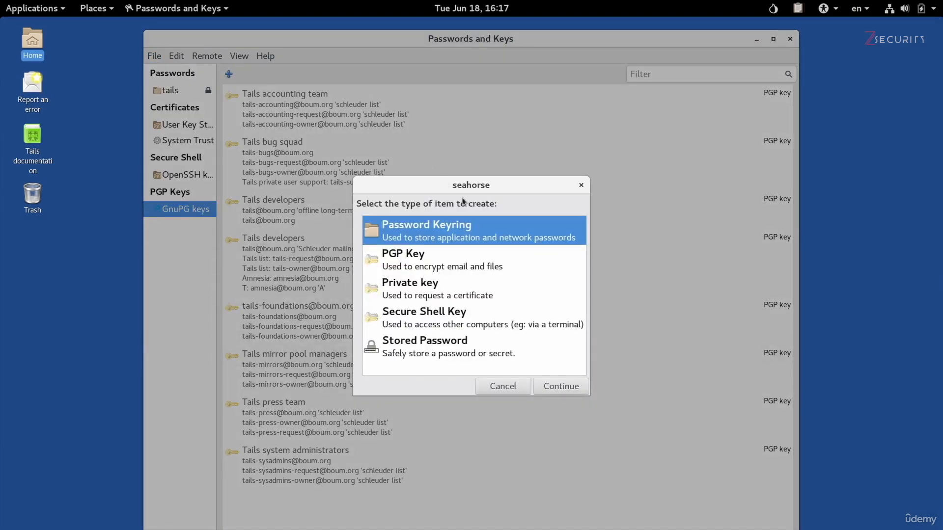
{"action": "left_click", "coordinate": [456, 259]}
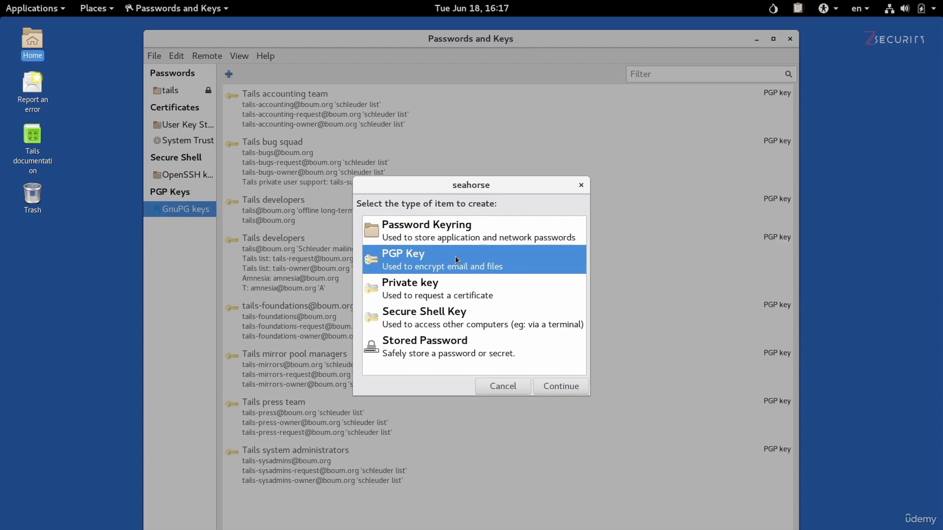
{"action": "left_click", "coordinate": [561, 387]}
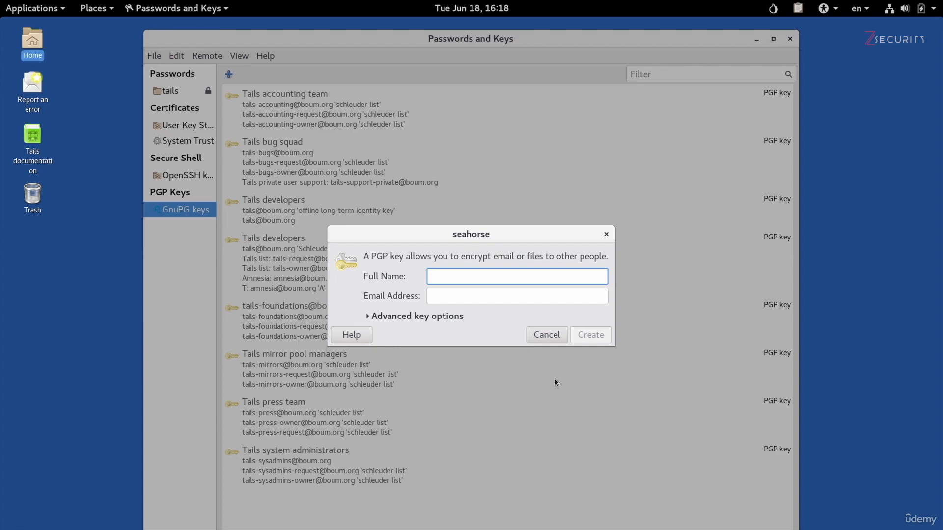
Step: Enter the key owner's full name and email address
{"action": "type", "text": "John Wick"}
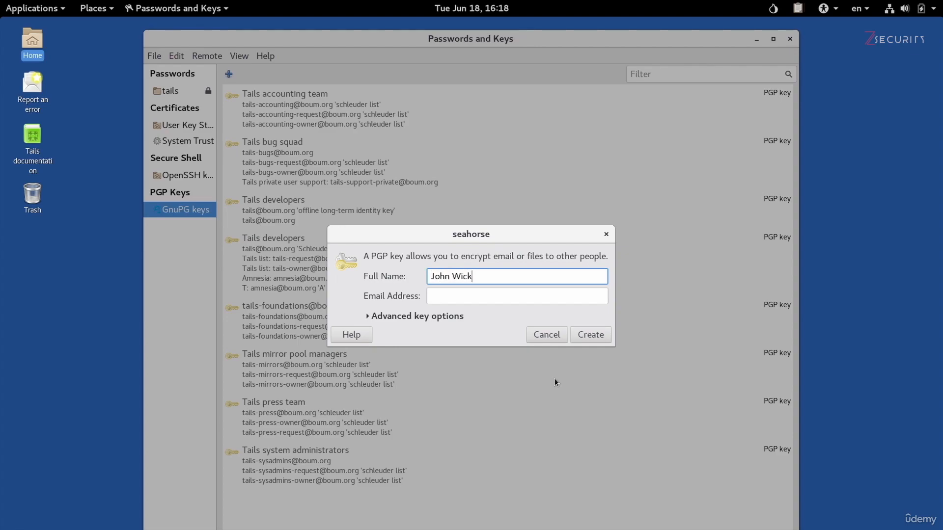
{"action": "key", "text": "Tab"}
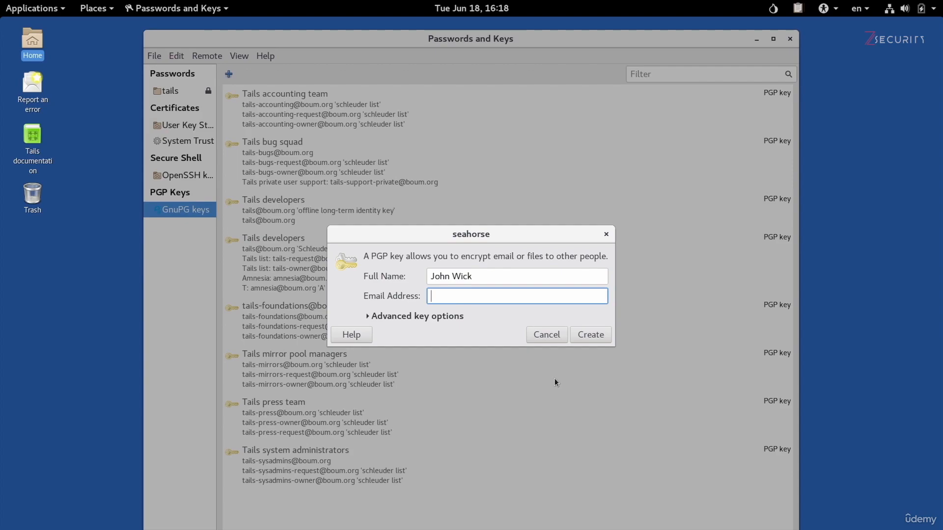
Step: Set the key strength to 4096 bits in the advanced options and create the key
{"action": "left_click", "coordinate": [437, 317]}
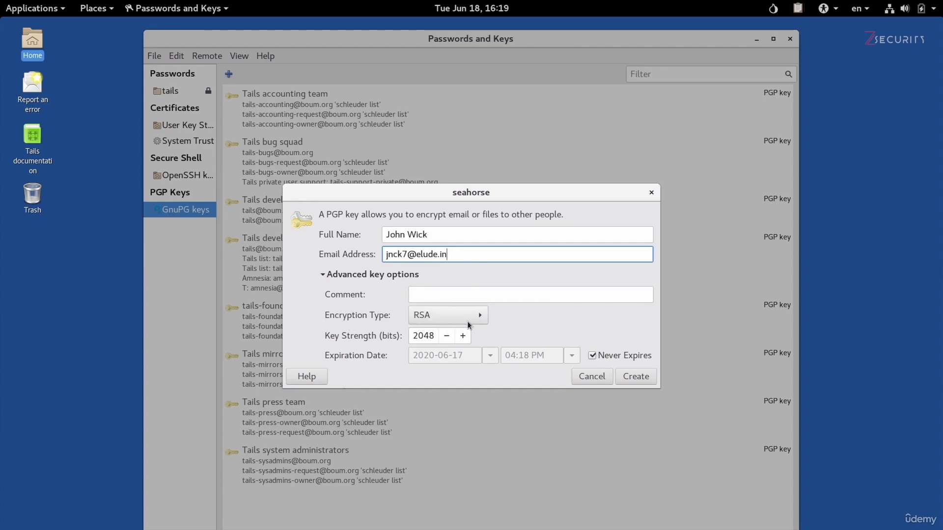
{"action": "double_click", "coordinate": [419, 339]}
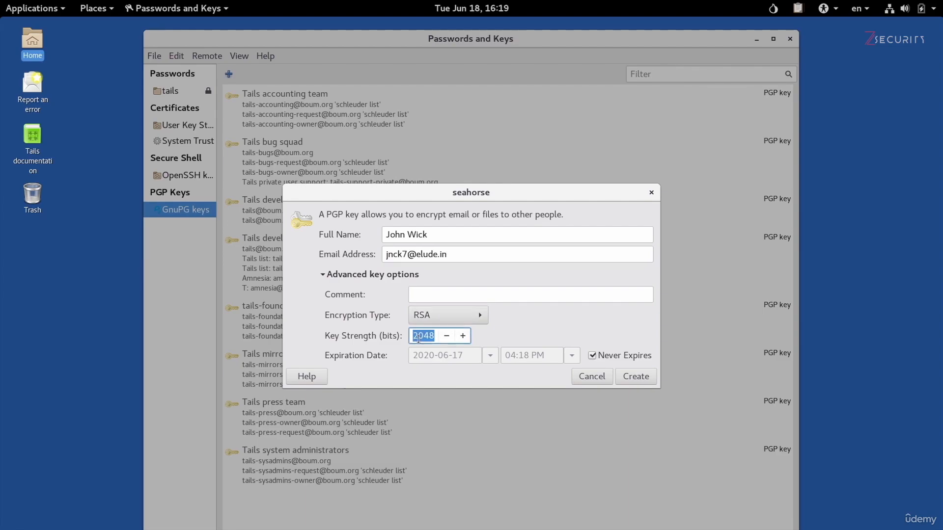
{"action": "type", "text": "4096"}
{"action": "left_click", "coordinate": [646, 376]}
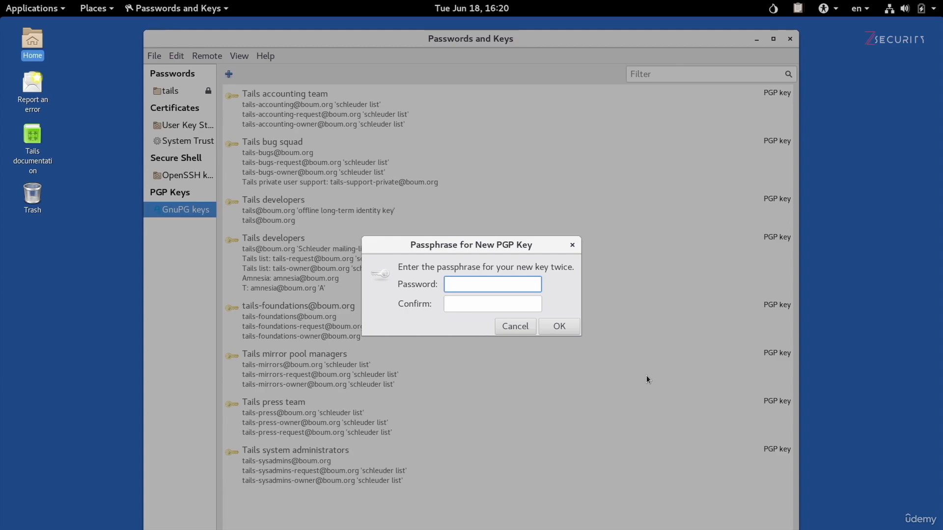
Step: Enter and confirm the new key's passphrase, then generate the key
{"action": "type", "text": "•••••••••••••••"}
{"action": "key", "text": "Tab"}
{"action": "type", "text": "•••••••••••••••"}
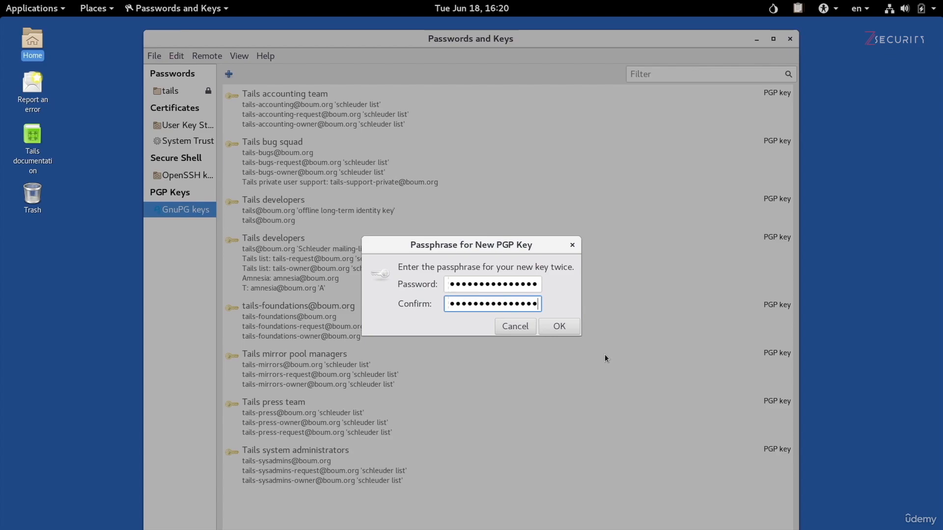
{"action": "left_click", "coordinate": [572, 331]}
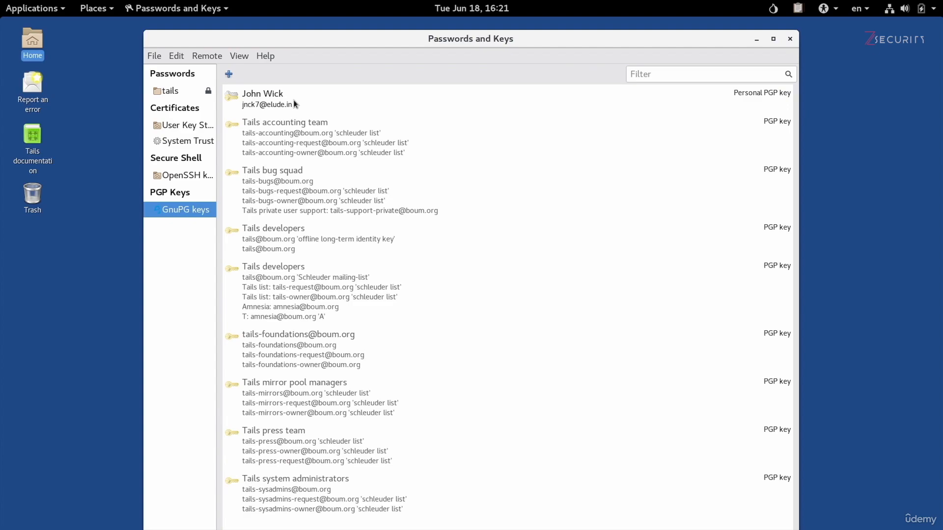
{"action": "left_click", "coordinate": [243, 101]}
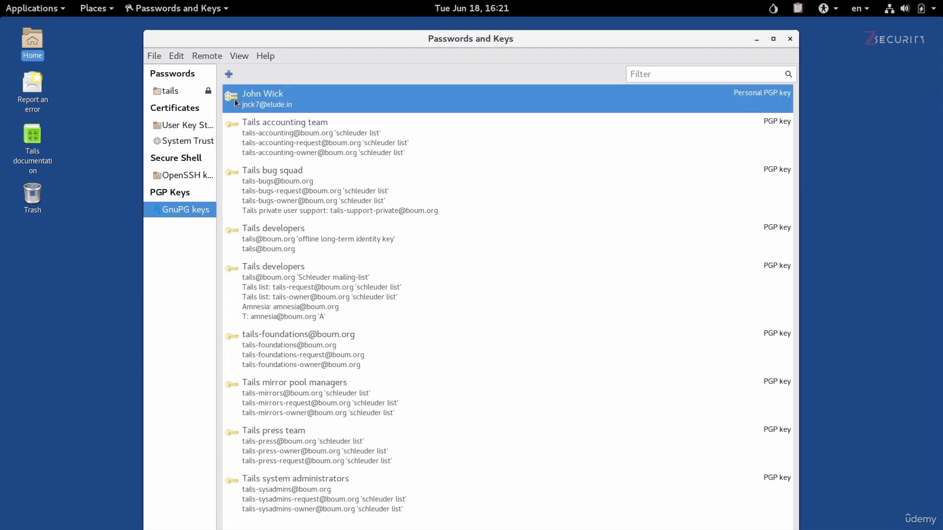
{"action": "key", "text": "Down"}
{"action": "key", "text": "Down"}
{"action": "key", "text": "Down"}
{"action": "key", "text": "Down"}
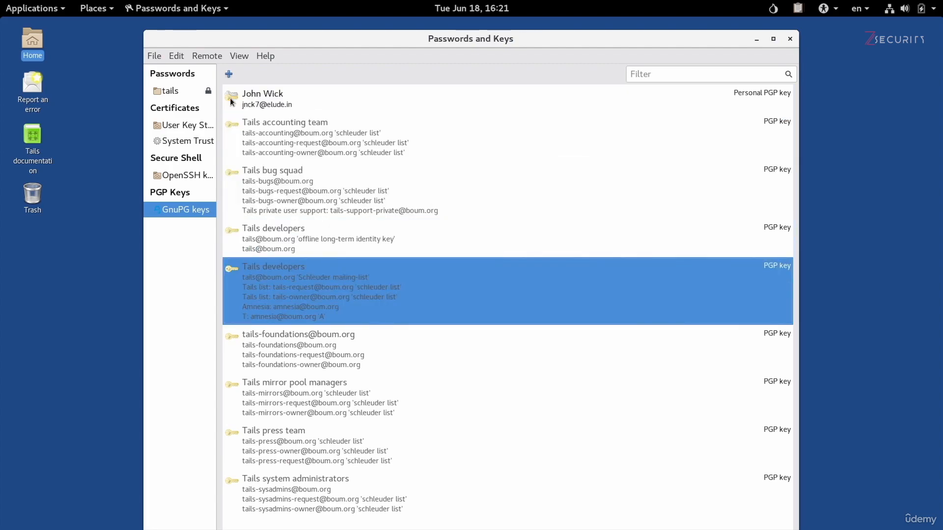
{"action": "key", "text": "Down"}
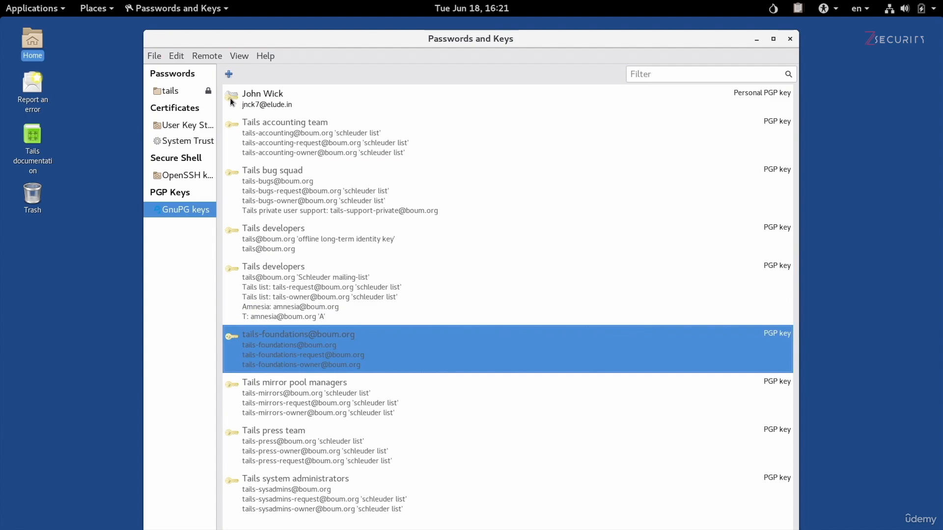
{"action": "key", "text": "Down"}
{"action": "key", "text": "Down"}
{"action": "key", "text": "Up"}
{"action": "key", "text": "Up"}
{"action": "key", "text": "Up"}
{"action": "key", "text": "Up"}
{"action": "key", "text": "Up"}
{"action": "key", "text": "Up"}
{"action": "key", "text": "Up"}
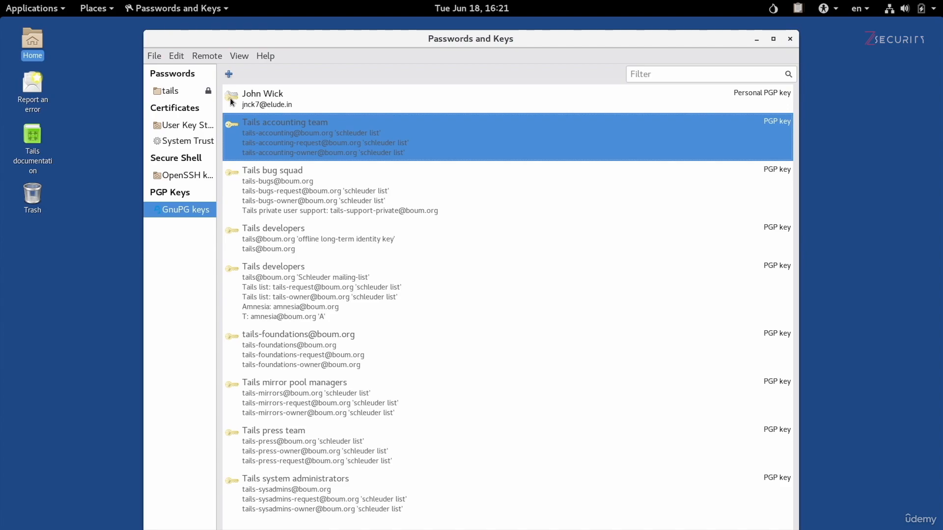
{"action": "key", "text": "Down"}
{"action": "key", "text": "Down"}
{"action": "key", "text": "Down"}
{"action": "key", "text": "Up"}
{"action": "key", "text": "Up"}
{"action": "key", "text": "Up"}
{"action": "key", "text": "Up"}
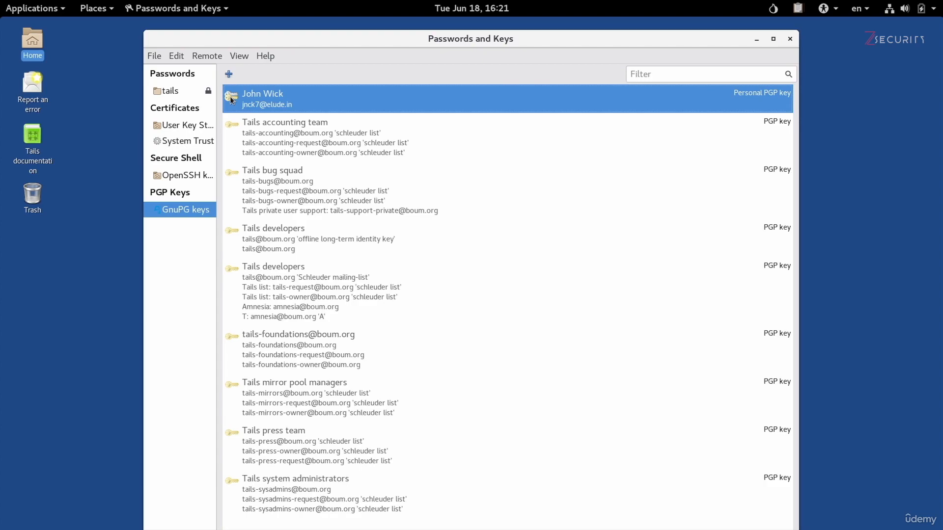
Step: Open the new key's Properties, highlight its email and Key ID, and view the Details tab
{"action": "right_click", "coordinate": [231, 100]}
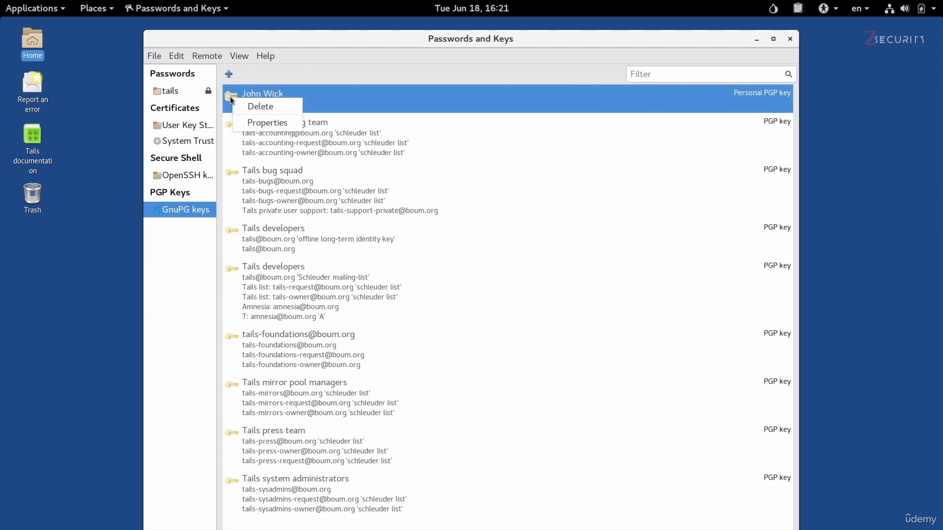
{"action": "left_click", "coordinate": [244, 124]}
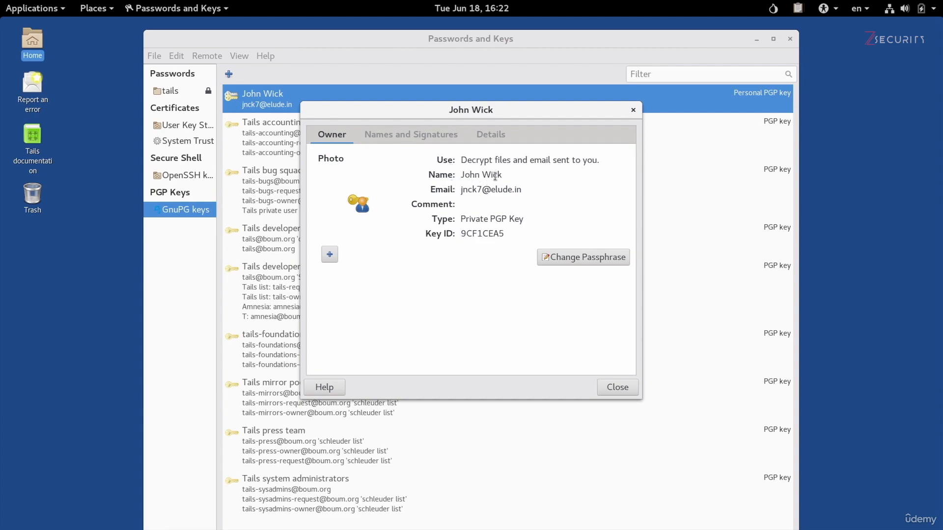
{"action": "left_click_drag", "start_coordinate": [462, 192], "coordinate": [526, 190]}
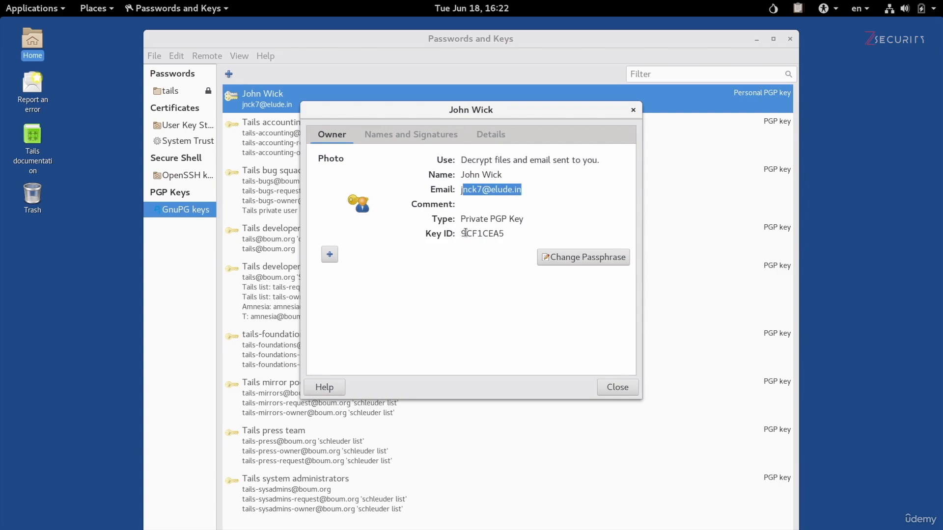
{"action": "left_click_drag", "start_coordinate": [464, 233], "coordinate": [508, 232]}
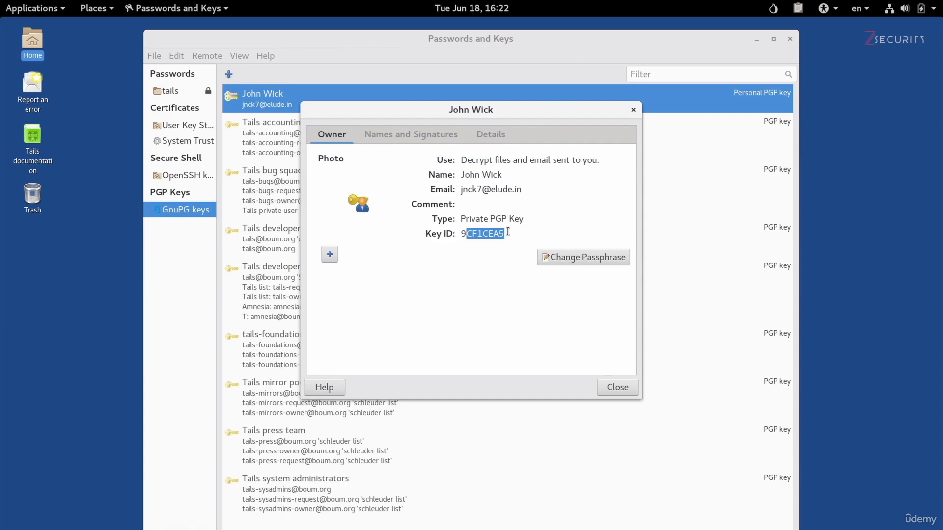
{"action": "left_click", "coordinate": [479, 136]}
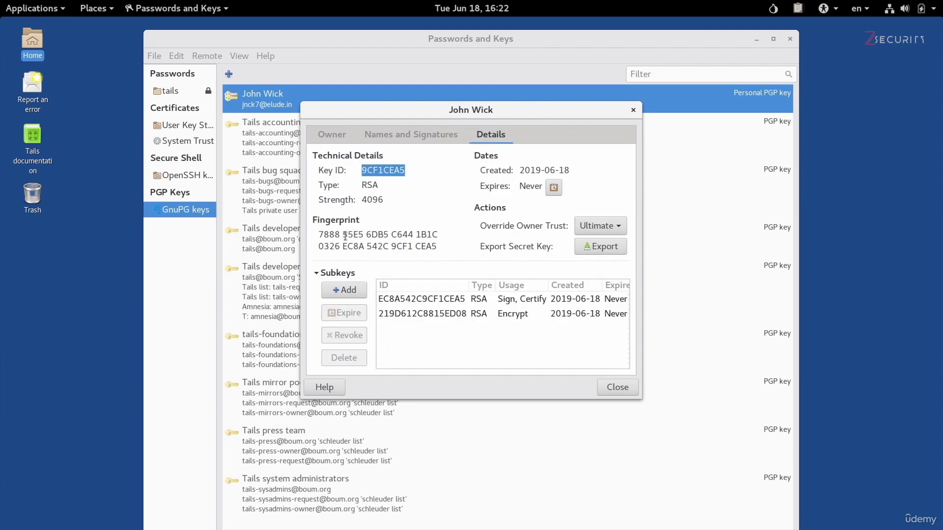
Step: Highlight the key's fingerprint, then switch to the Names and Signatures tab
{"action": "left_click_drag", "start_coordinate": [319, 235], "coordinate": [437, 248]}
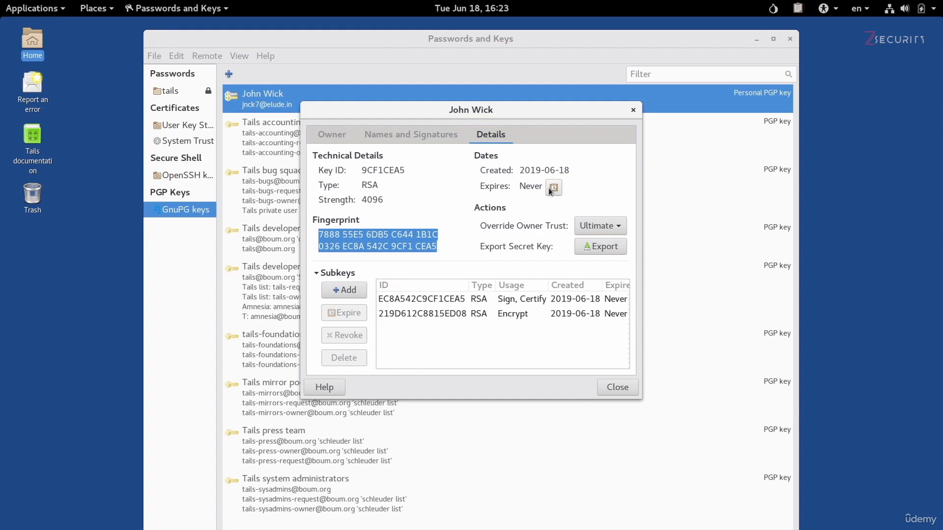
{"action": "left_click", "coordinate": [417, 138]}
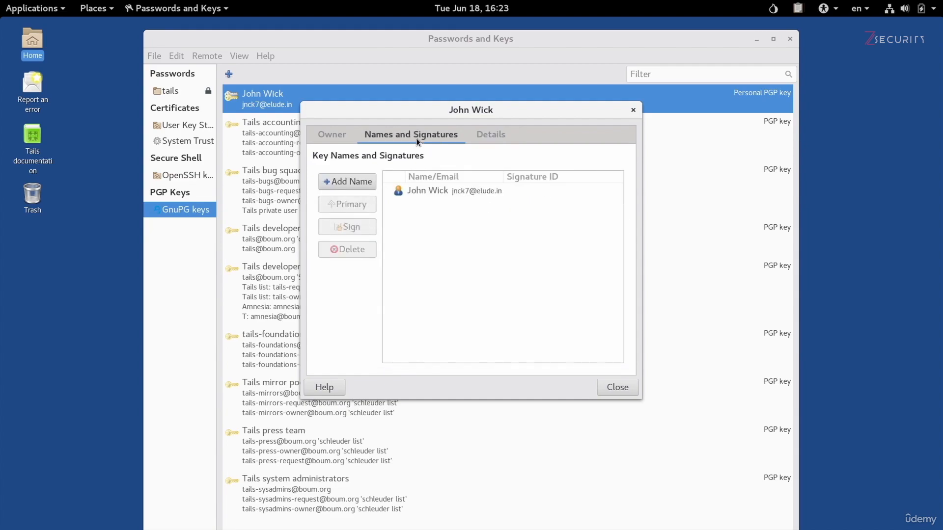